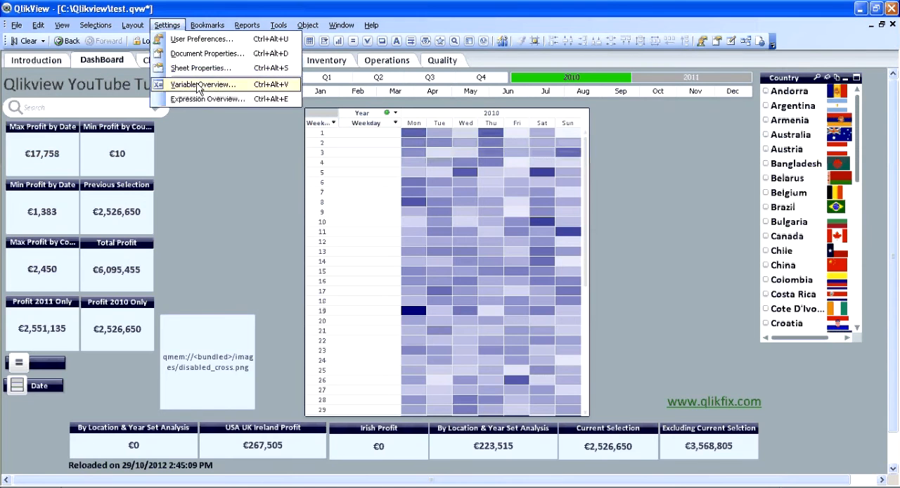
- Examine the vShow variable's definition in the document's variable overview
left_click(199, 85)
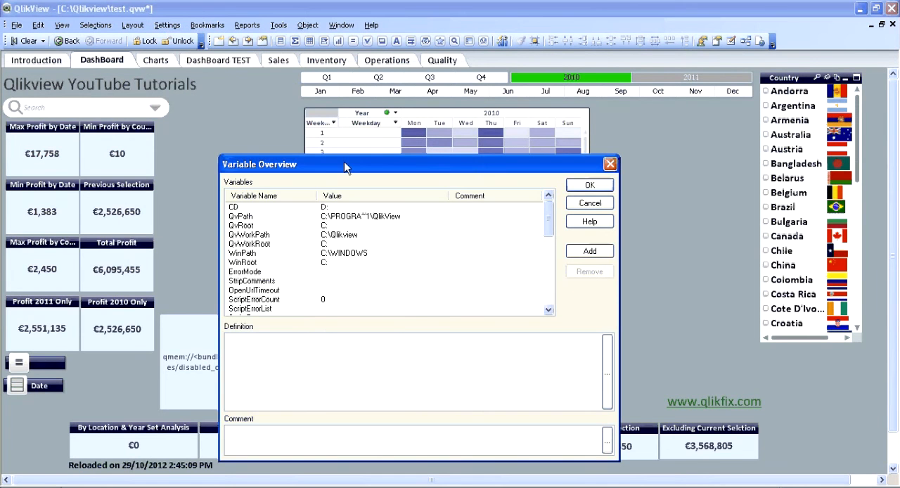
scroll(552, 254, "down", 2)
scroll(552, 255, "down", 3)
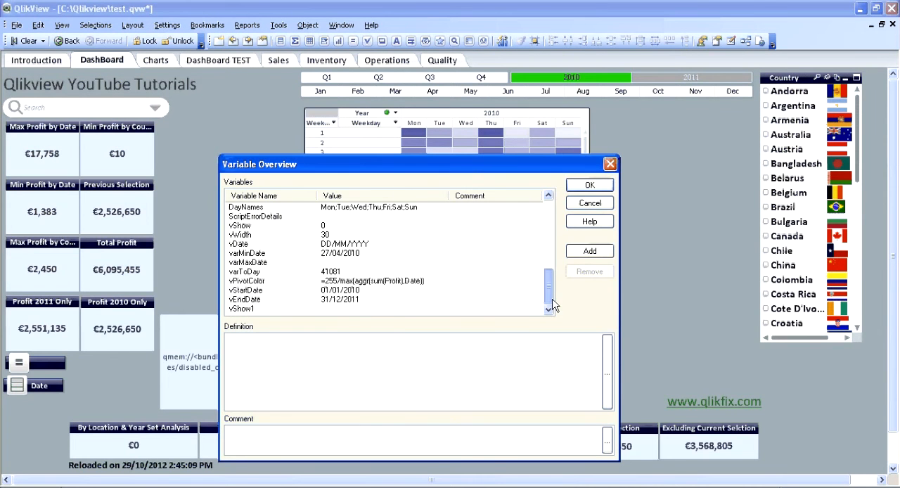
left_click(246, 226)
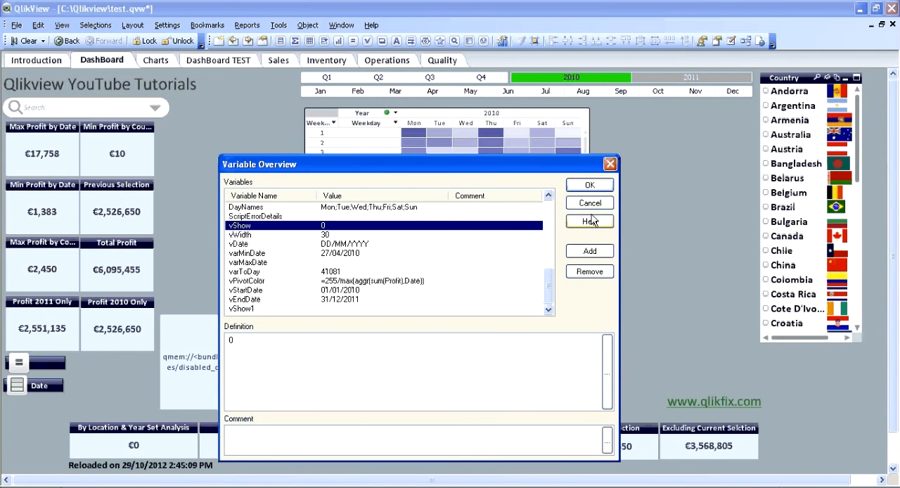
left_click(590, 185)
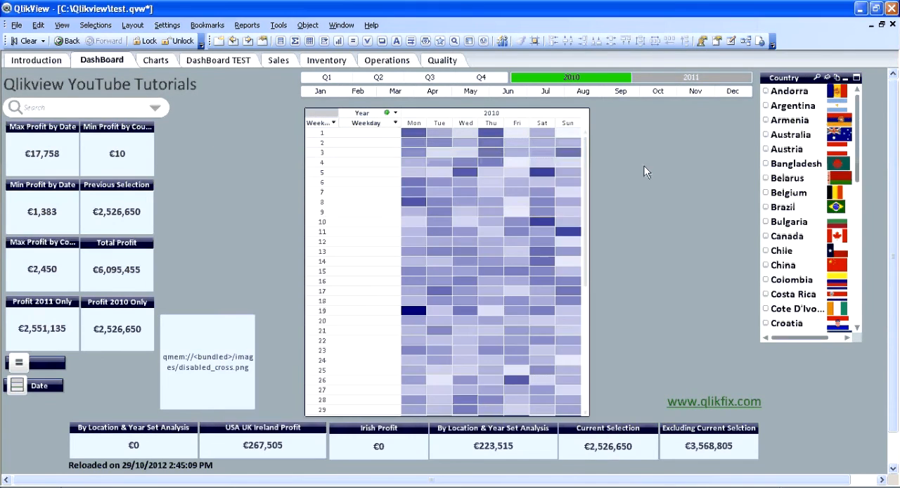
- Start a new text object on the DashBoard sheet with the text "Show Pivot"
left_click(397, 41)
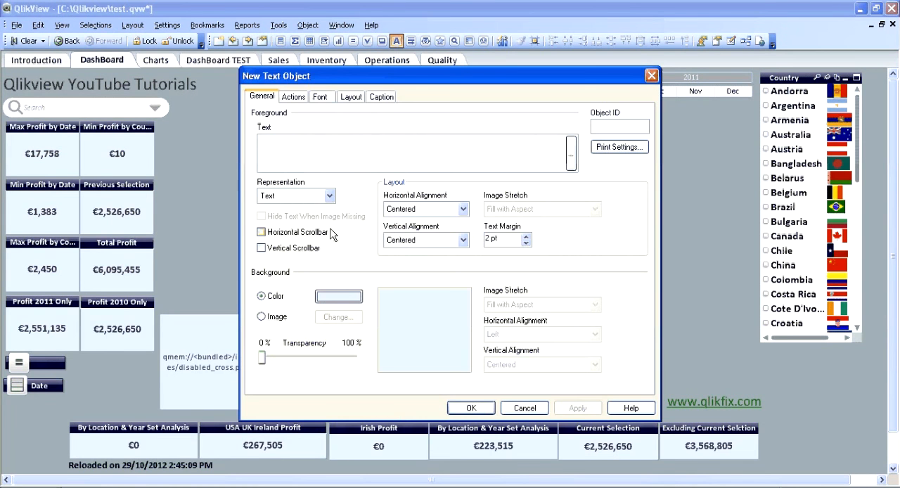
left_click(323, 147)
type("Show Pivot")
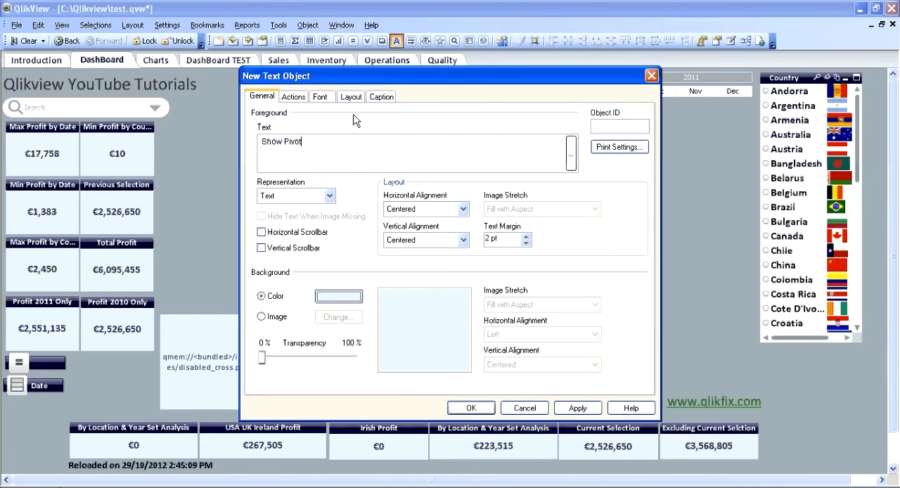
- Set the new text object's font color to solid white and finish creating the object
left_click(320, 97)
left_click(582, 245)
left_click(598, 51)
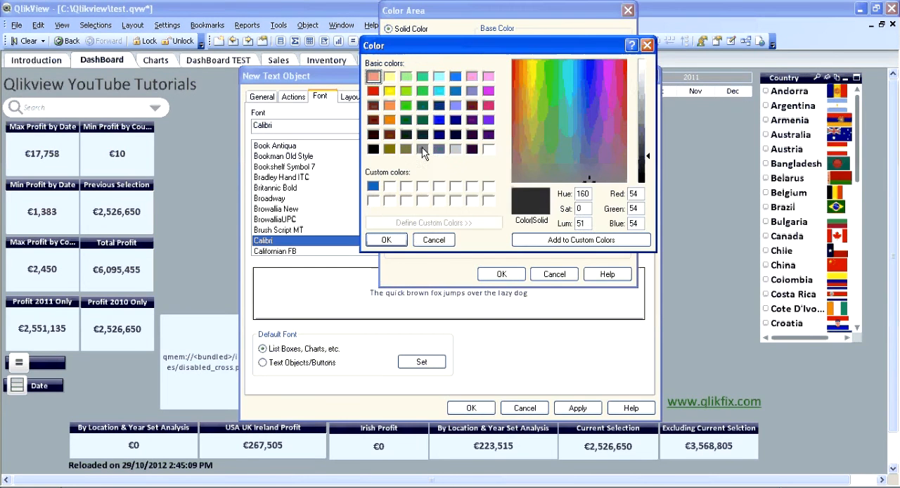
left_click(373, 200)
left_click(386, 239)
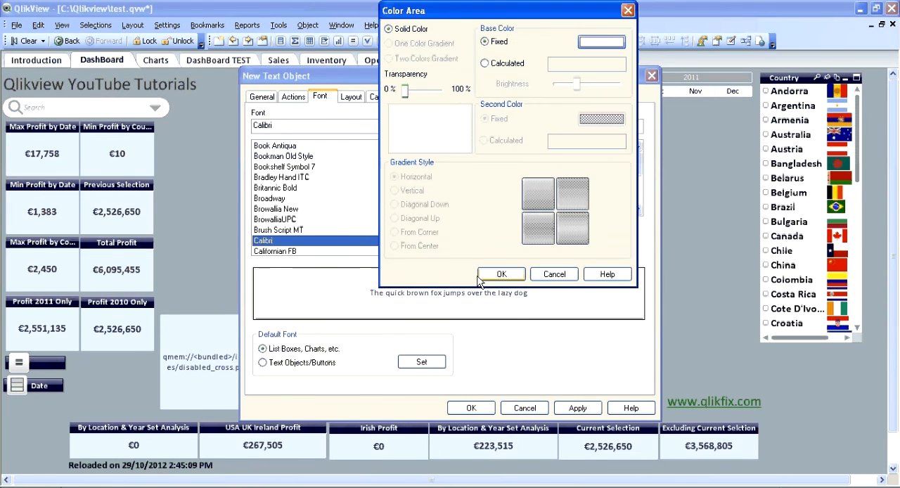
left_click(479, 276)
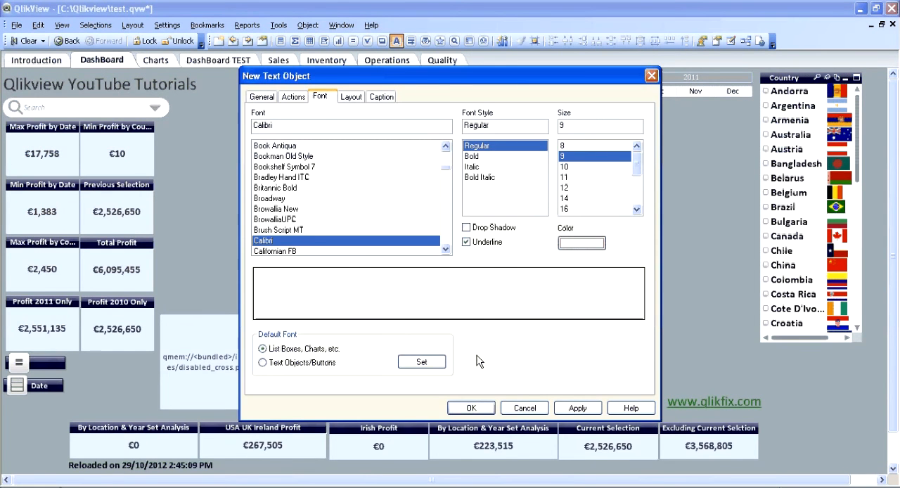
left_click(471, 408)
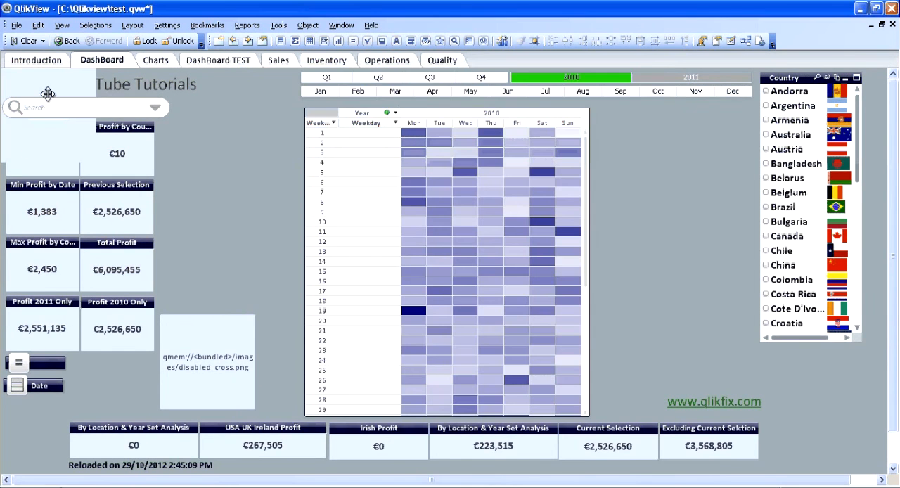
- Place the Show Pivot text as a small box between the month selector and Country list, with 100% background transparency
left_click_drag(48, 93, 706, 110)
left_click_drag(744, 193, 742, 115)
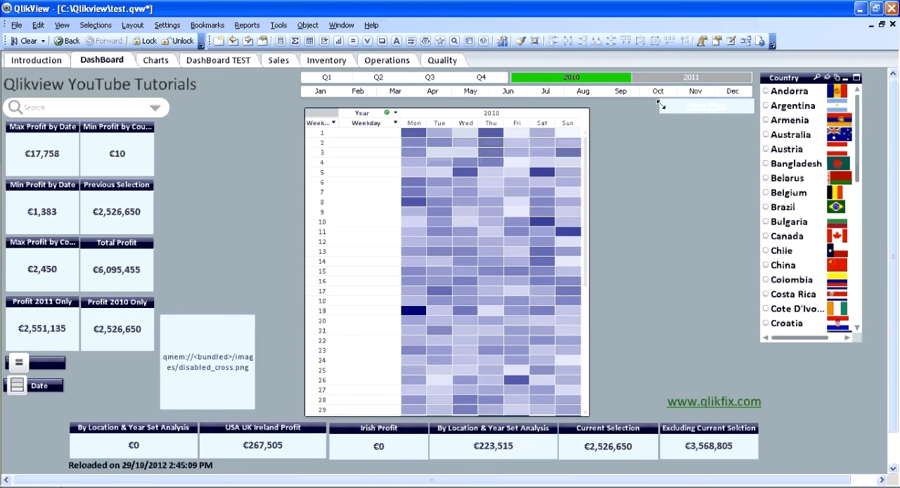
right_click(711, 106)
left_click(753, 112)
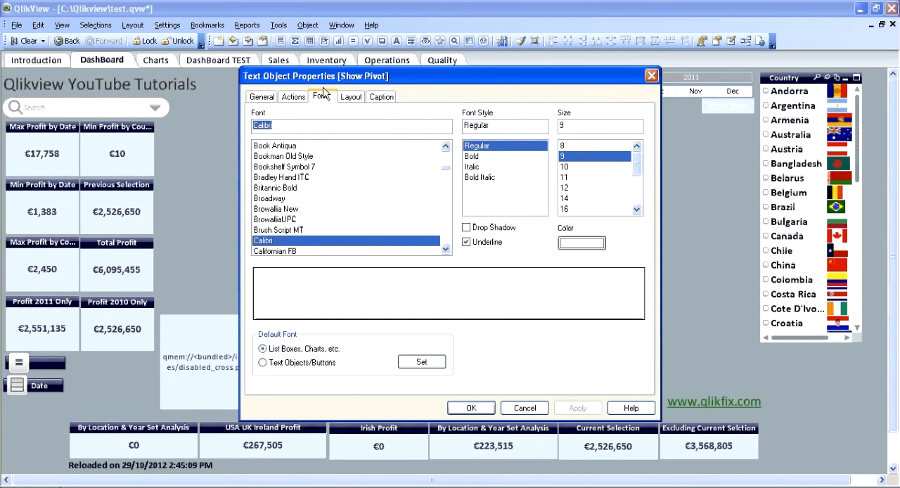
left_click(262, 96)
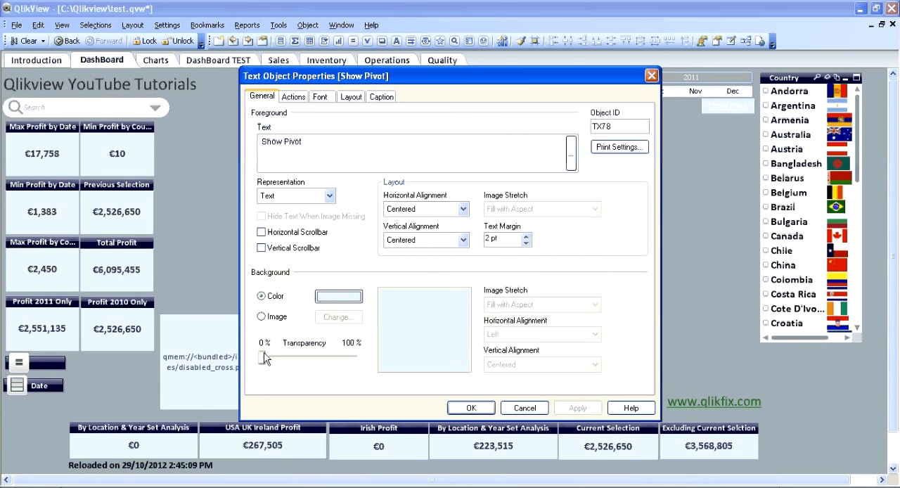
left_click_drag(262, 357, 379, 366)
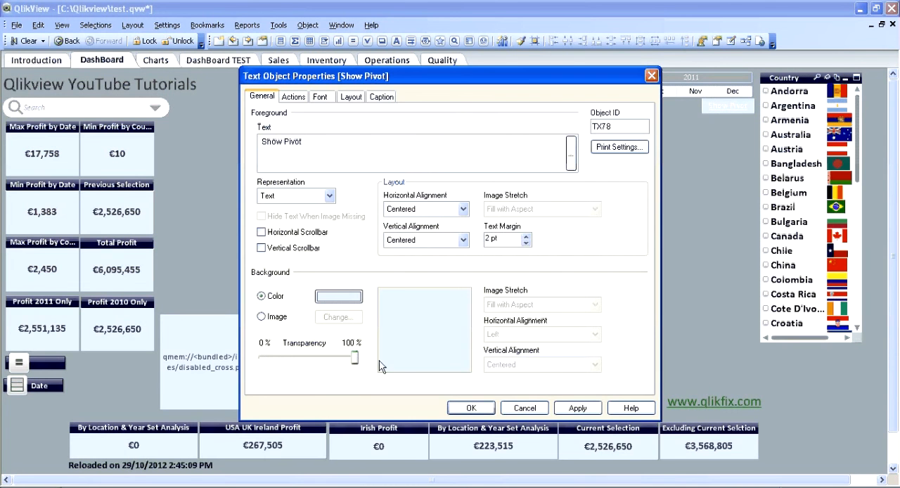
left_click(578, 408)
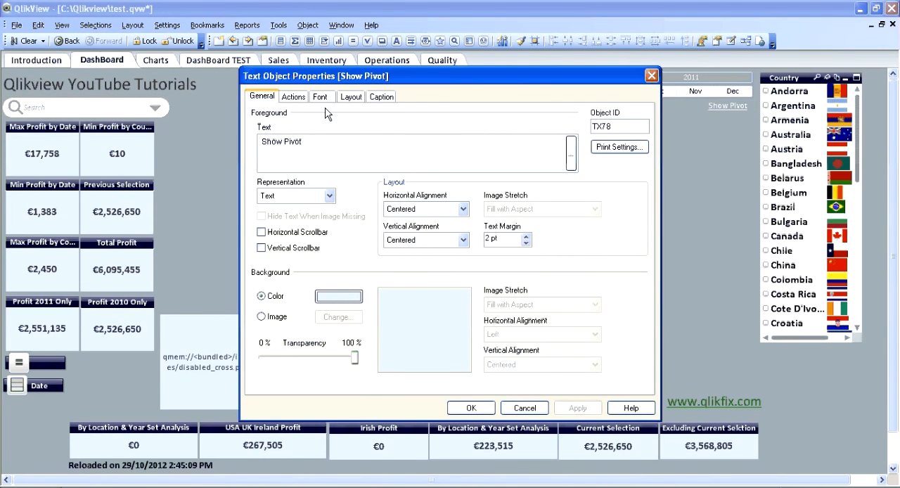
left_click(472, 408)
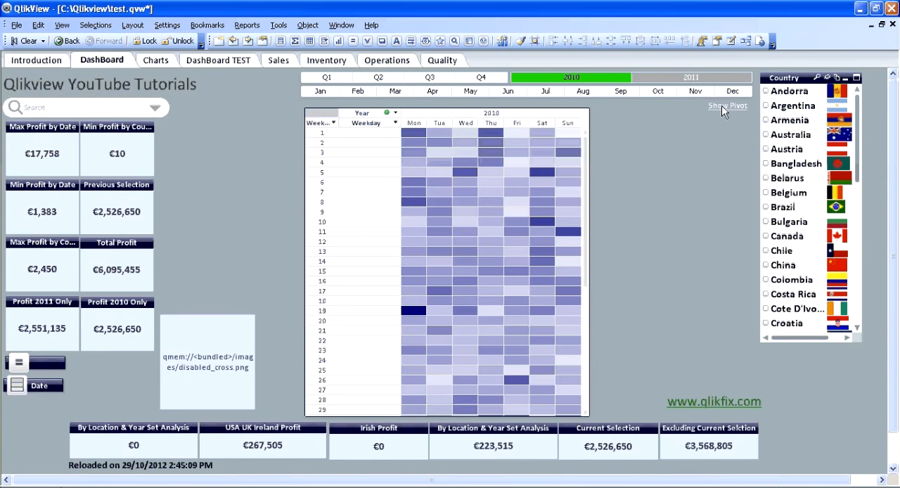
- Add an external Set Variable action to the Show Pivot text object that sets vShow to 1
right_click(722, 106)
left_click(742, 116)
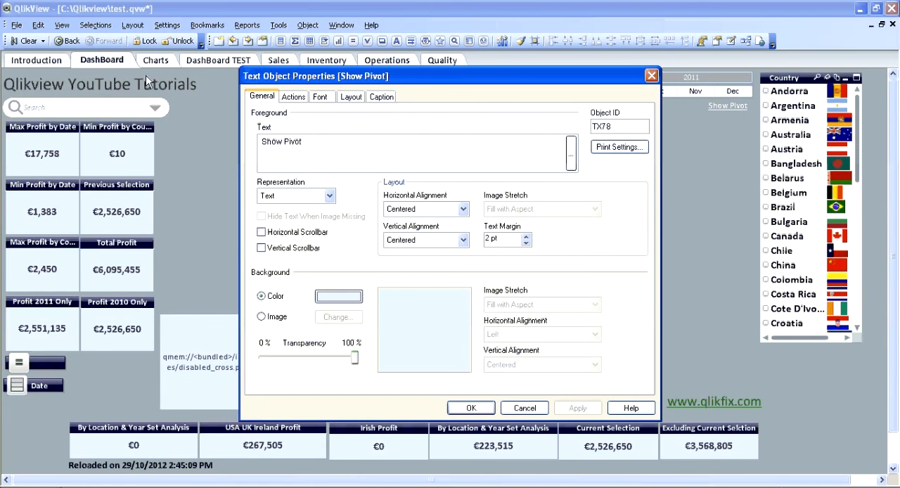
left_click(293, 97)
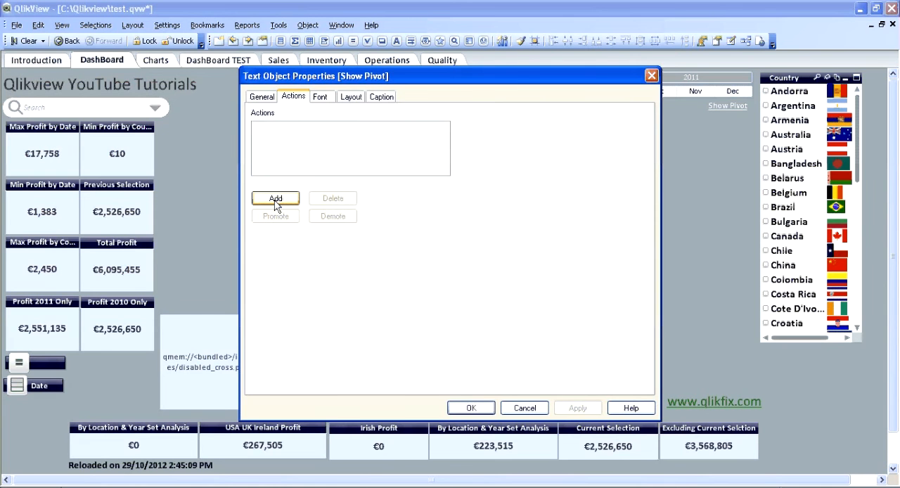
left_click(276, 199)
left_click(263, 212)
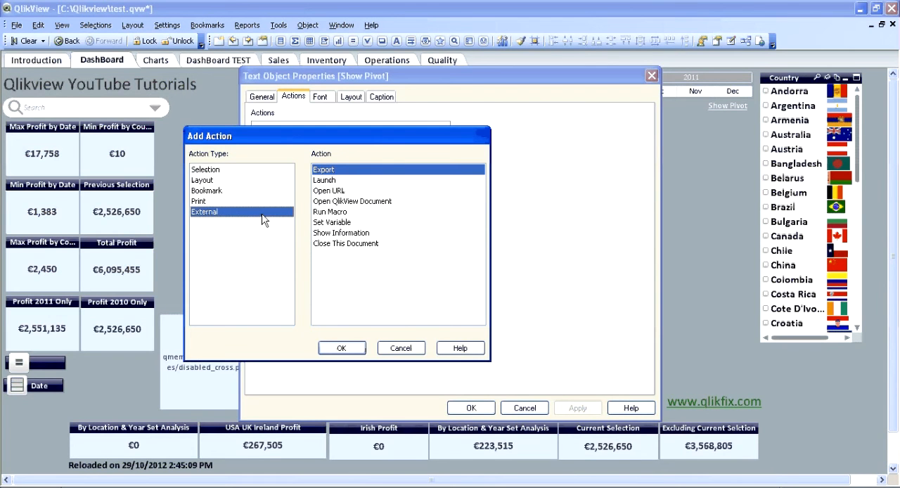
left_click(338, 222)
left_click(341, 348)
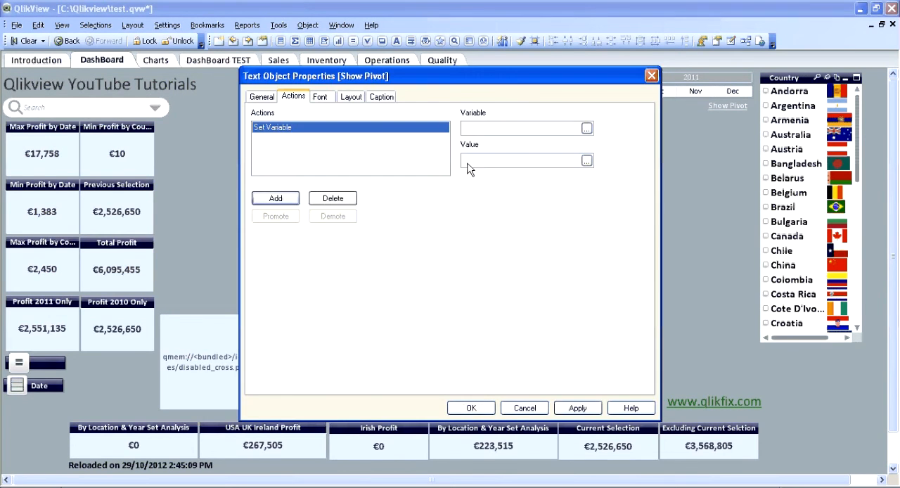
left_click(476, 129)
type("vSh")
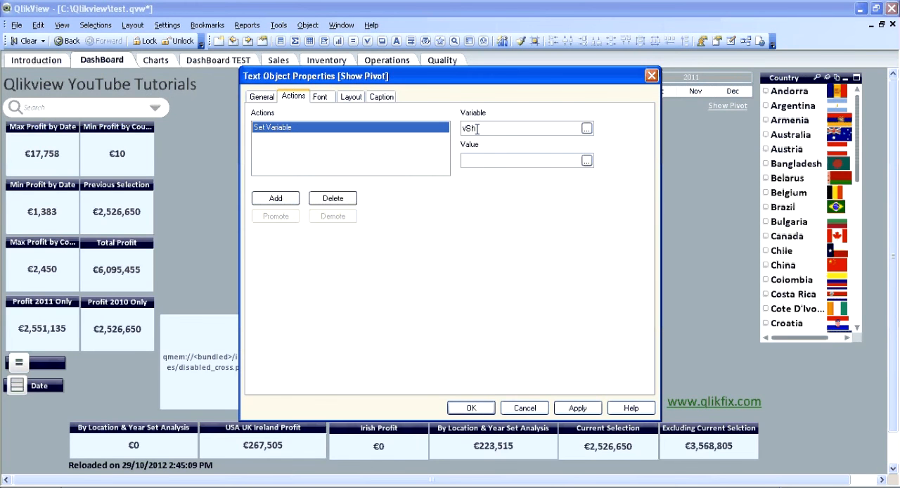
type("ow")
key("Tab")
type("1")
- Show the Show Pivot text object only on the condition vShow=0, and trigger its action on the sheet
left_click(351, 97)
left_click(429, 243)
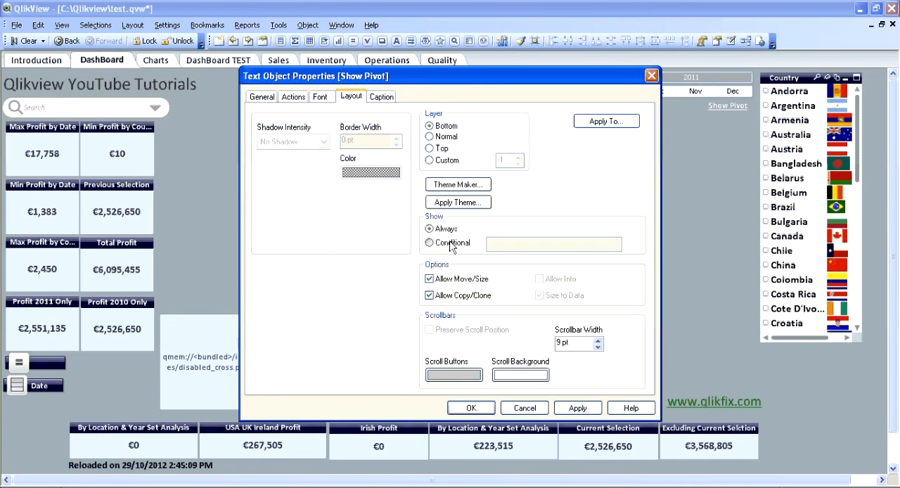
left_click(496, 244)
type("vShow=0")
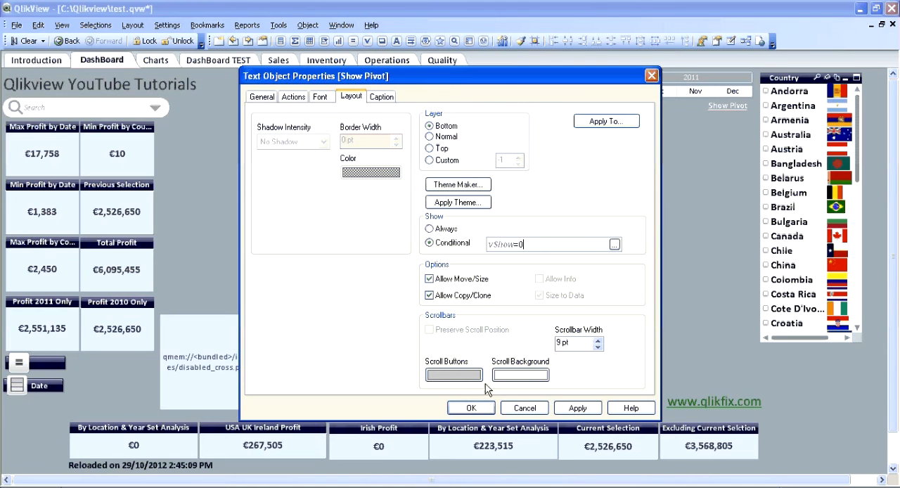
left_click(570, 408)
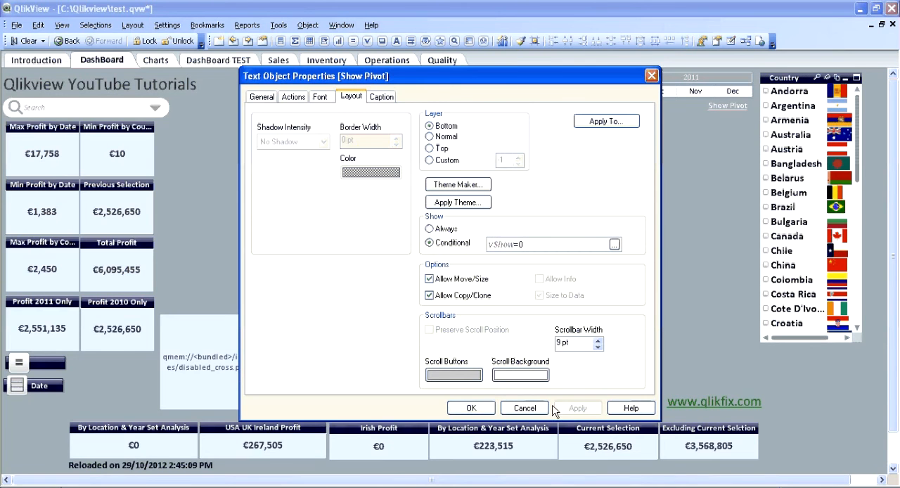
left_click(471, 409)
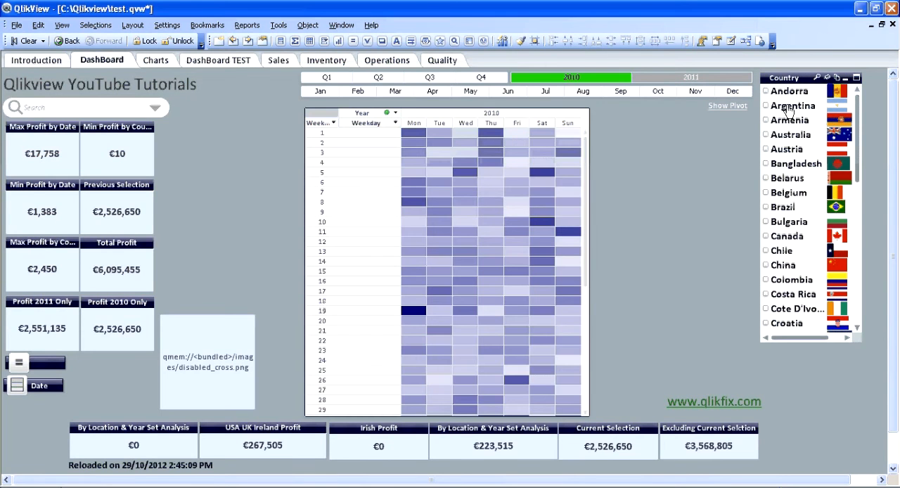
left_click(731, 105)
- Make the color pivot chart show conditionally with the expression vShow=1
right_click(210, 326)
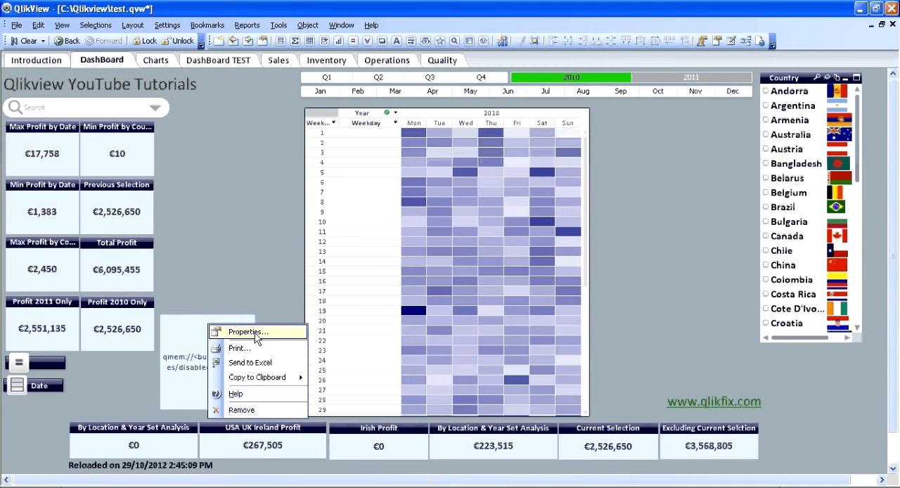
right_click(432, 117)
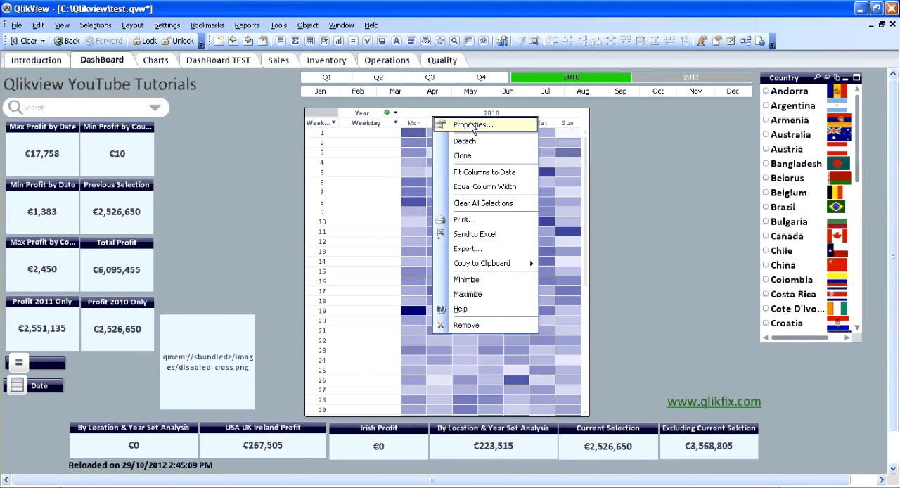
left_click(470, 125)
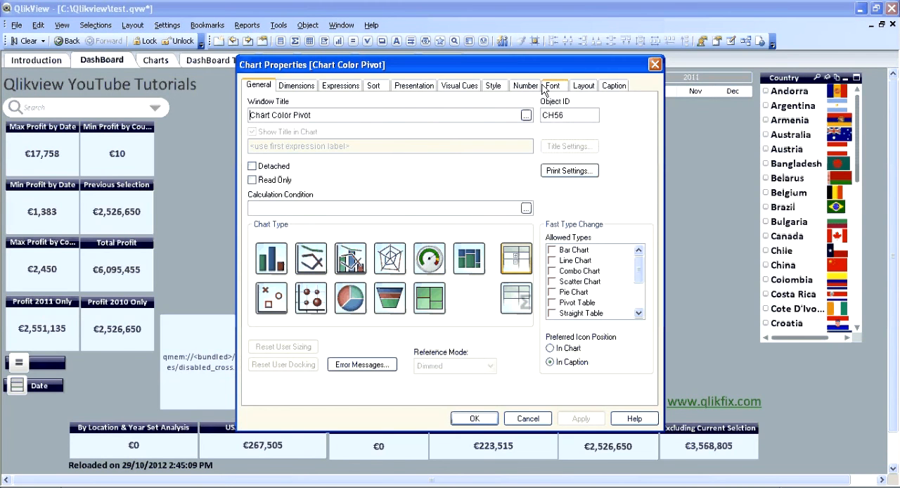
left_click(583, 86)
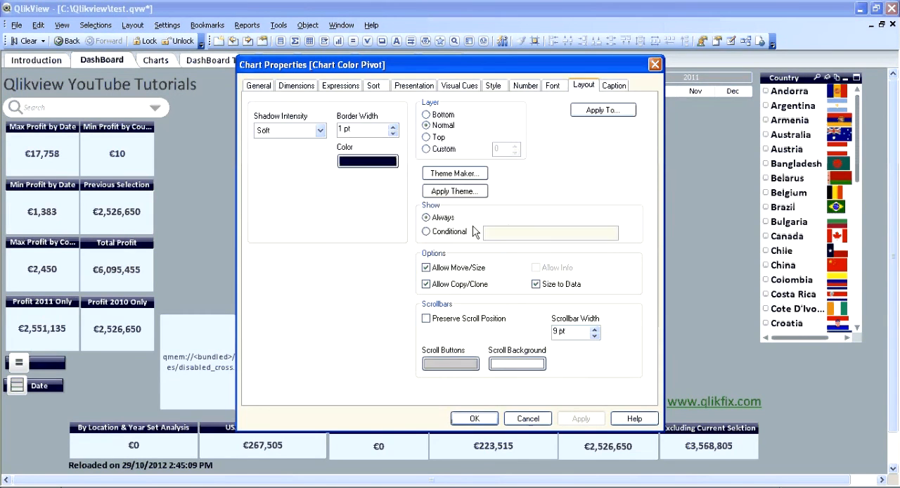
left_click(427, 231)
left_click(512, 232)
type("vS")
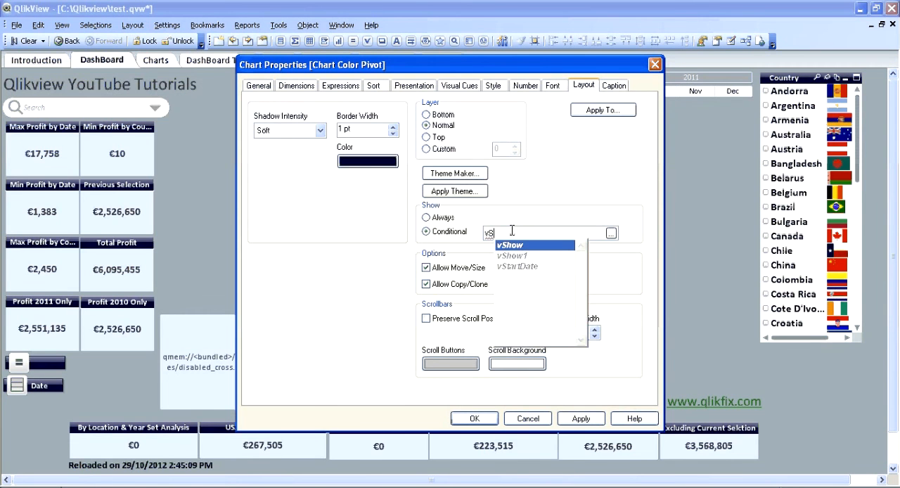
type("how=1")
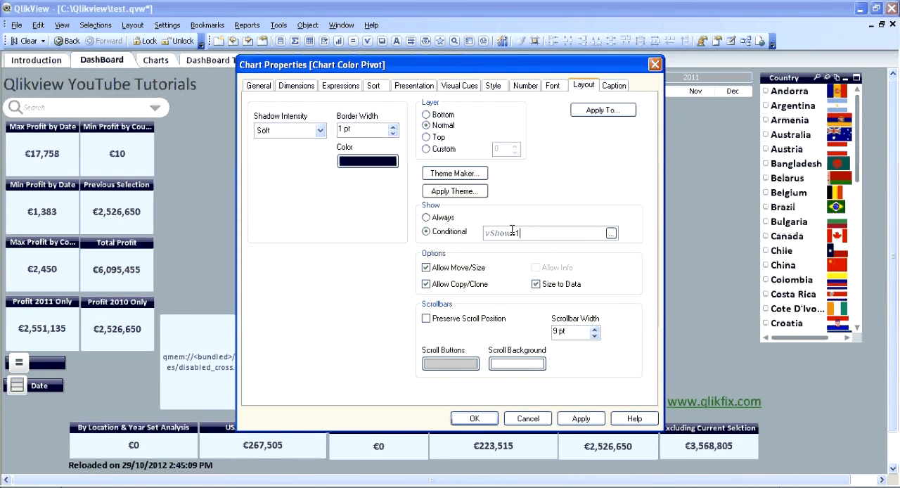
left_click(485, 420)
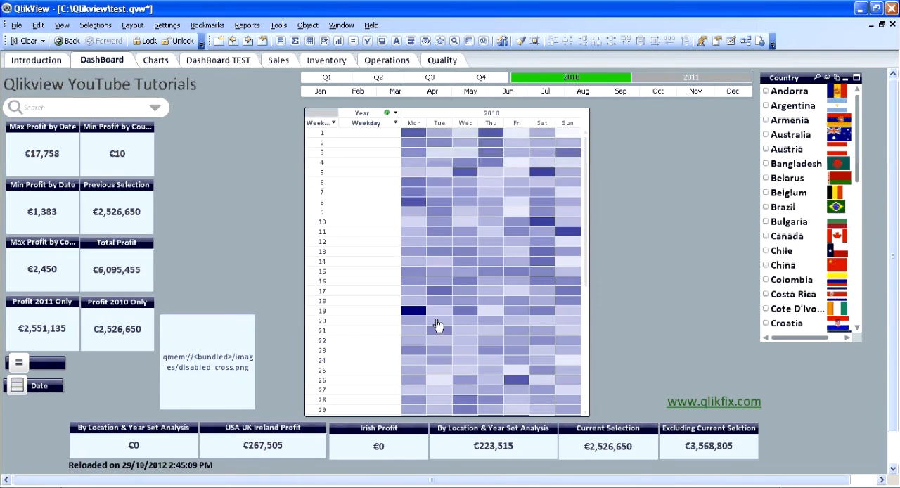
- Represent the disabled_cross.png text object as an image and shrink it to a small icon beside the pivot chart
double_click(246, 339)
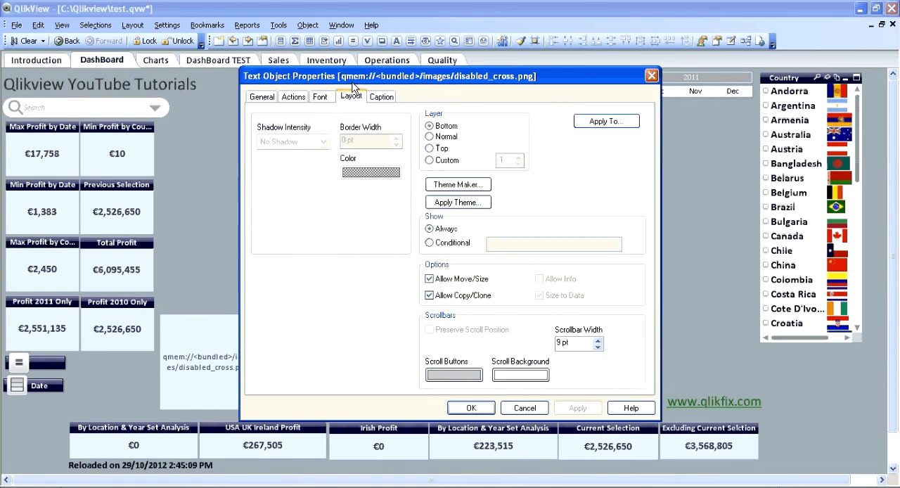
left_click(263, 97)
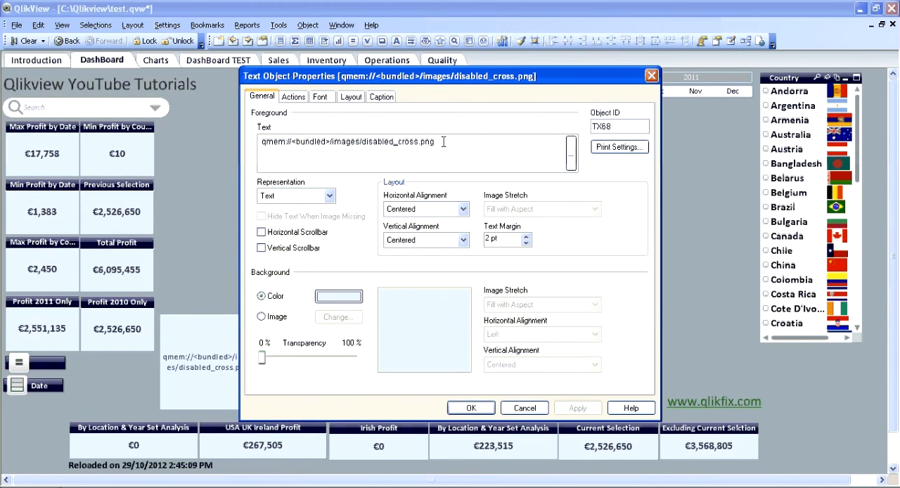
left_click_drag(444, 141, 250, 137)
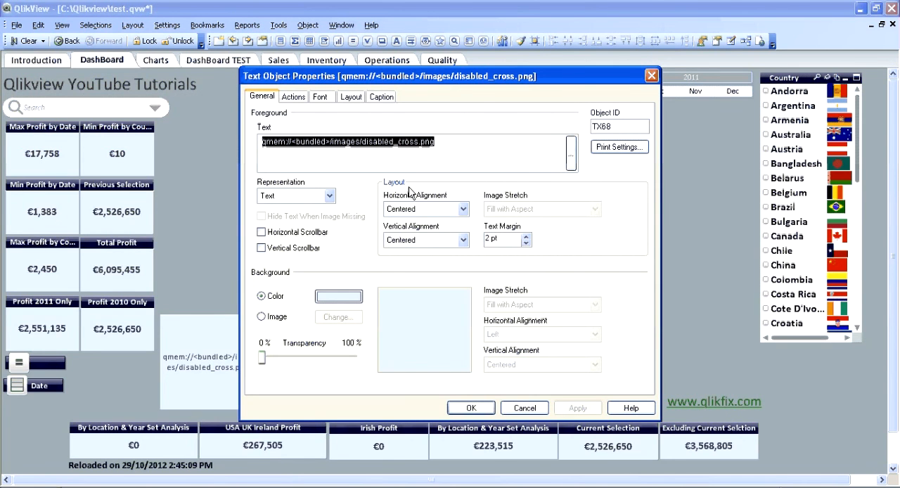
left_click(303, 197)
left_click(275, 220)
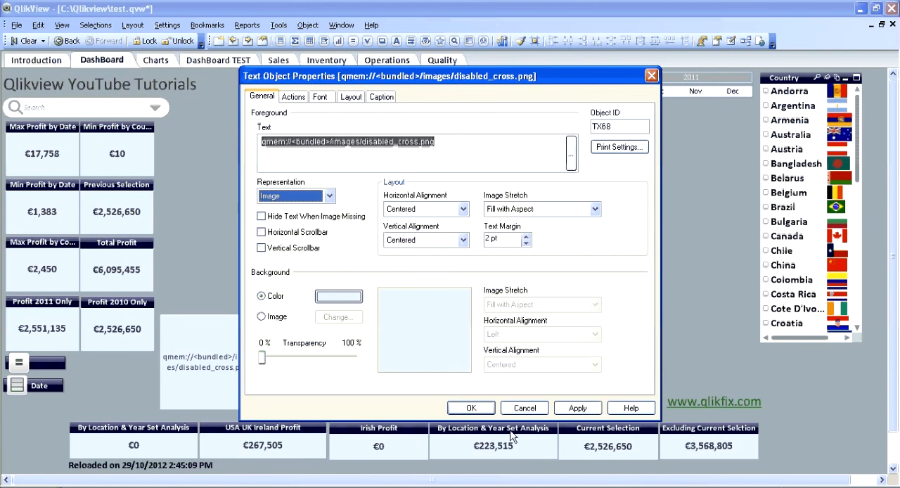
left_click(471, 408)
left_click_drag(252, 352, 271, 154)
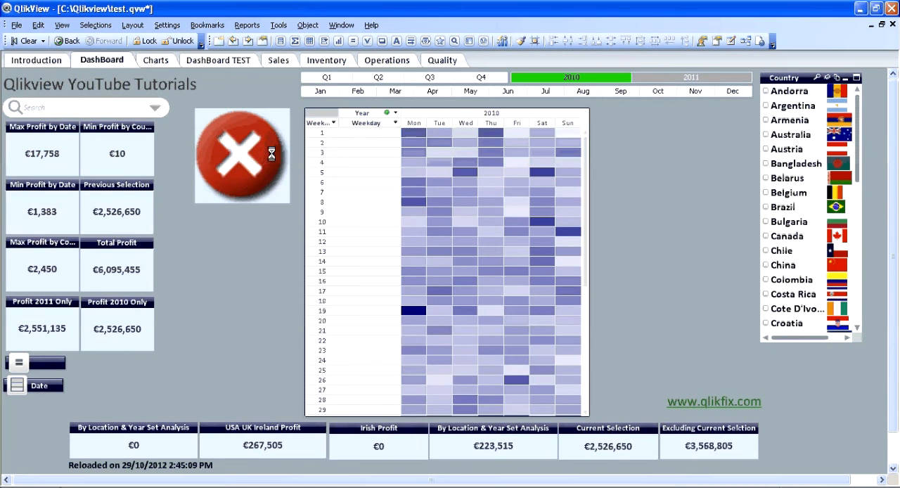
left_click_drag(289, 203, 209, 121)
- Show the red cross text object only on the condition vShow=1
right_click(204, 116)
left_click(238, 123)
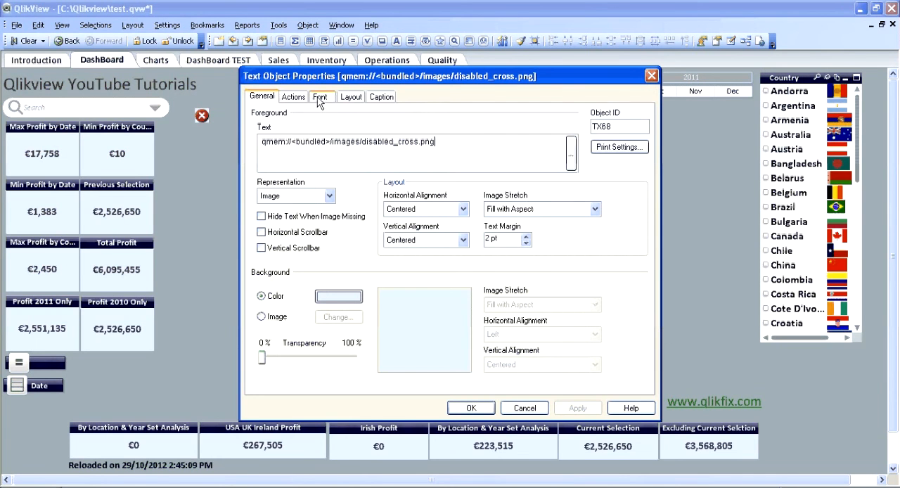
left_click(349, 97)
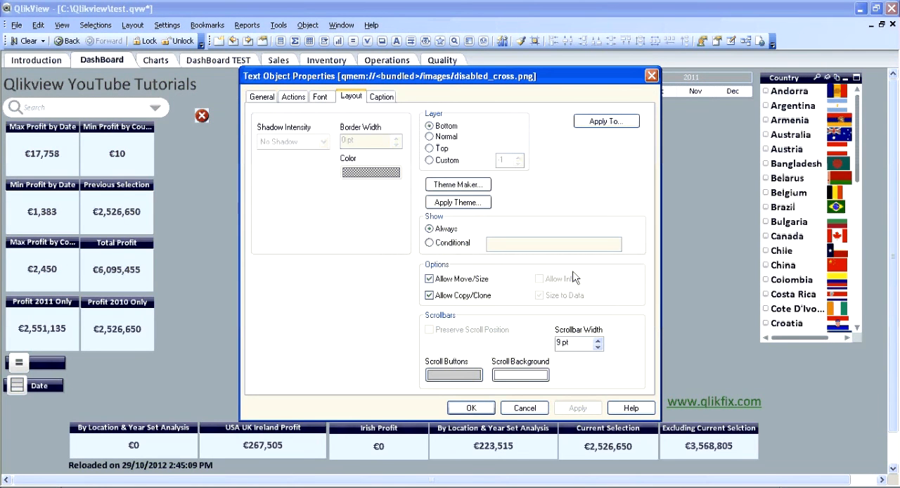
left_click(437, 243)
type("vShow")
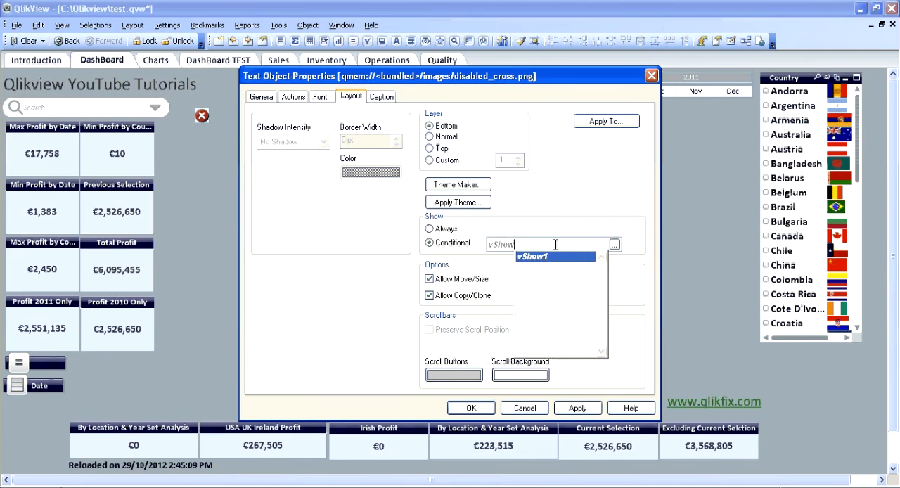
type("=0")
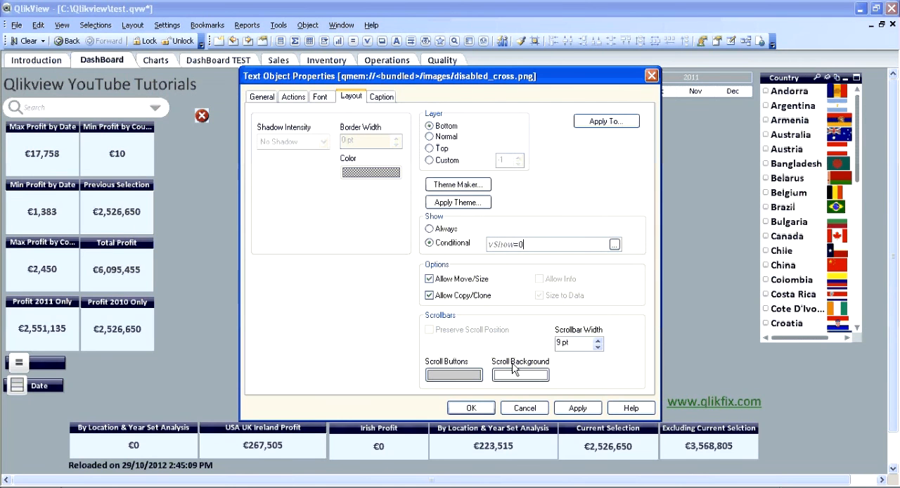
key("BackSpace")
type("1")
- Add an external Set Variable action to the red cross object that sets vShow to 0
left_click(293, 97)
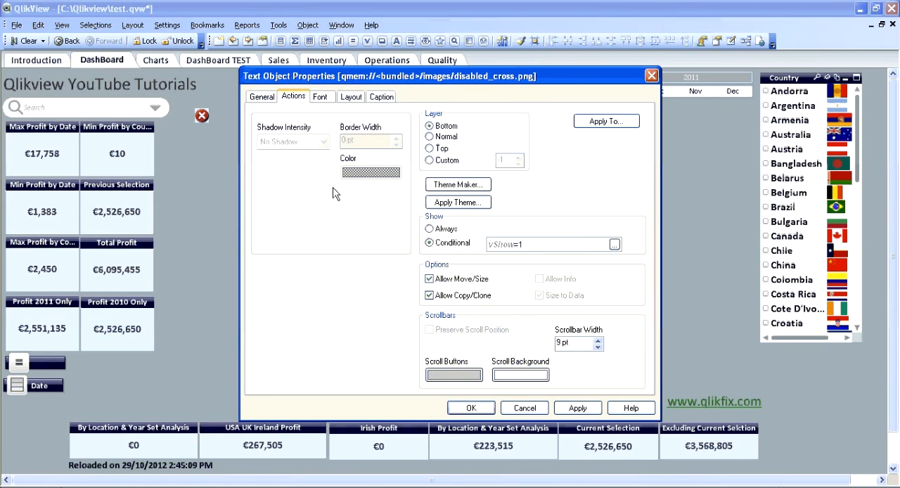
left_click(276, 198)
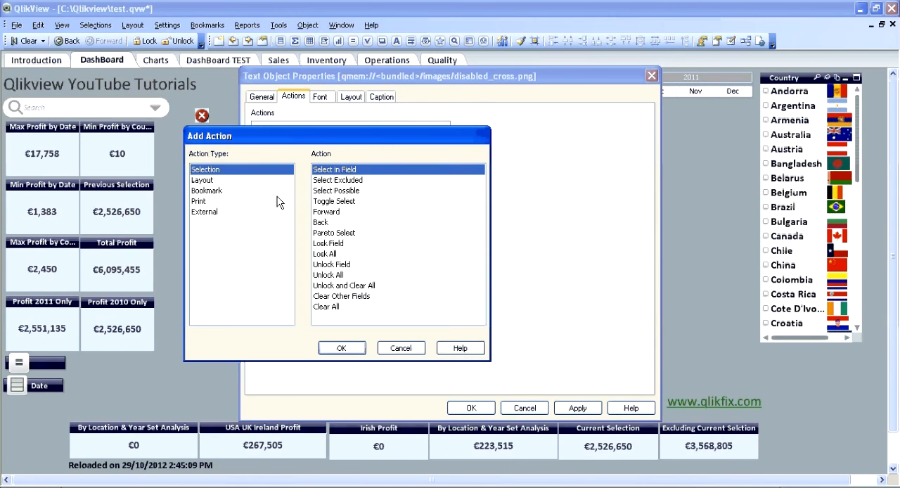
left_click(209, 211)
left_click(331, 222)
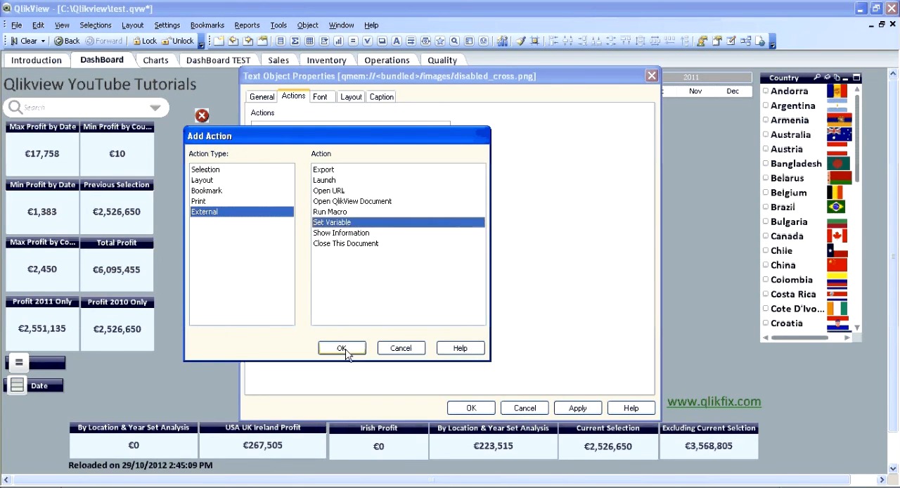
left_click(342, 348)
left_click(484, 128)
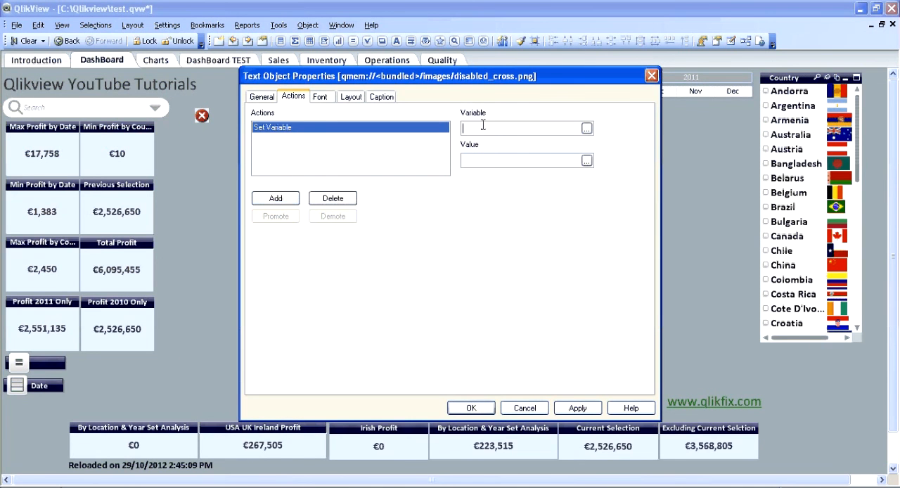
type("vShow")
key("Tab")
type("0")
left_click(471, 408)
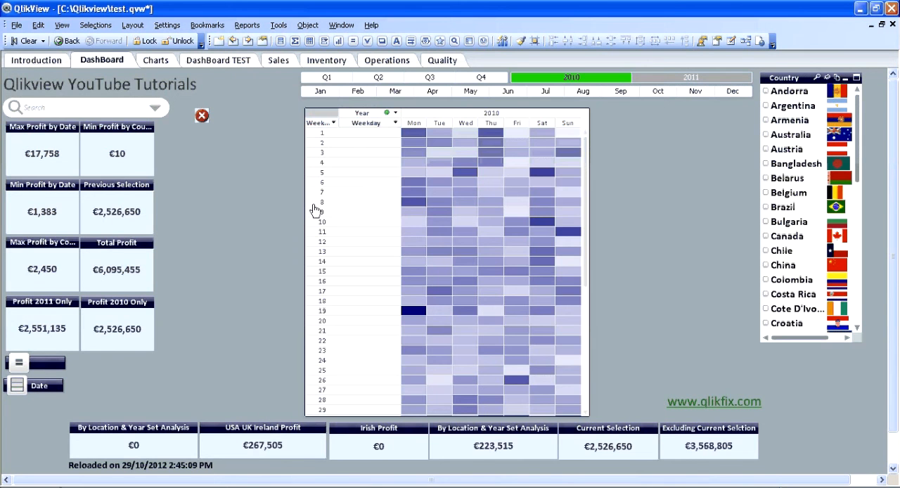
- Set the red cross object's background transparency to 100%
right_click(202, 120)
left_click(343, 212)
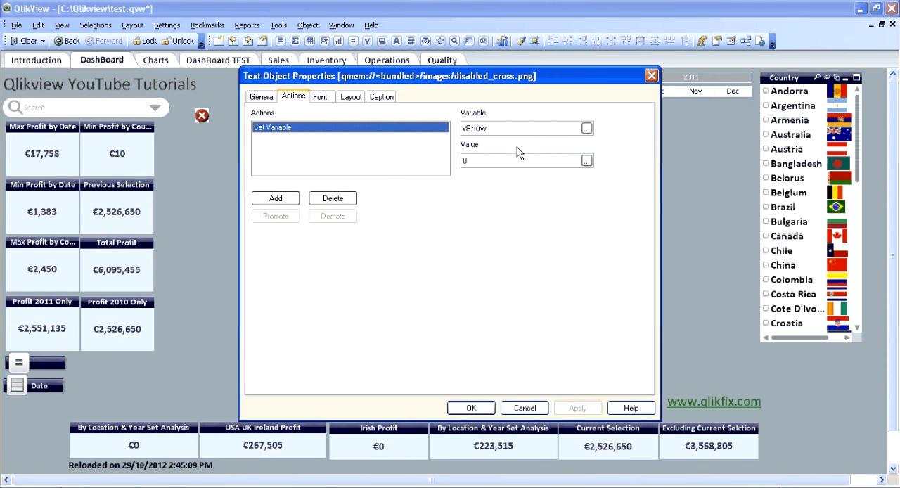
left_click(351, 97)
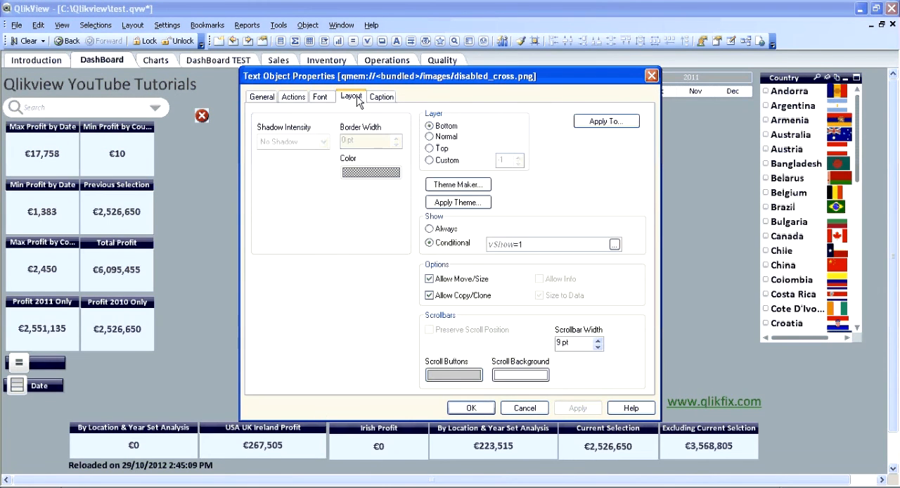
left_click(262, 96)
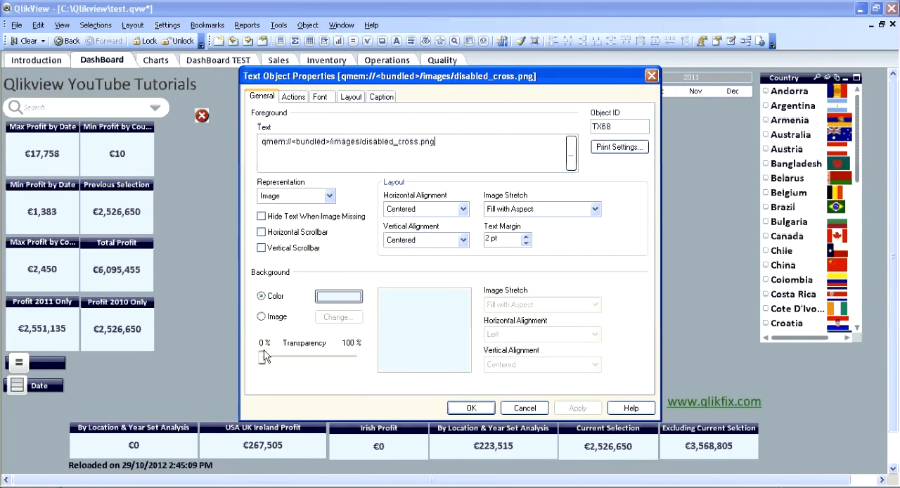
left_click_drag(262, 357, 377, 360)
left_click(480, 410)
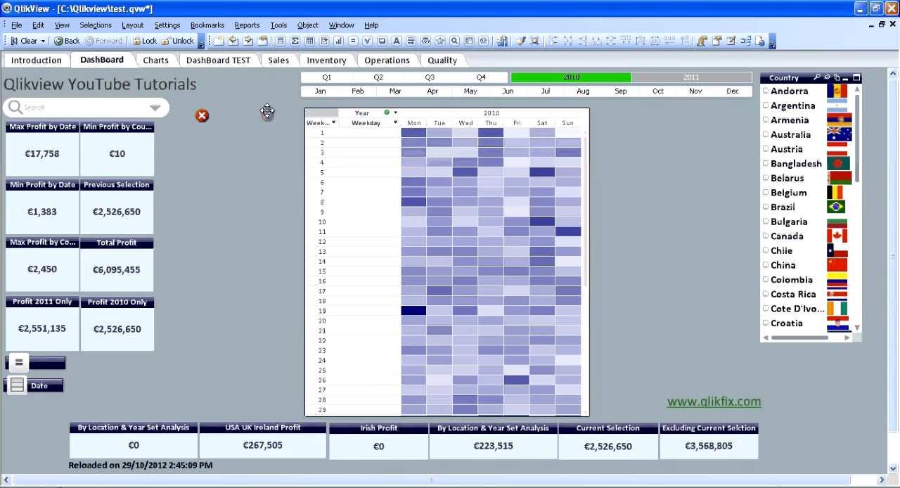
- Move the red cross onto the pivot chart's upper-left corner and set its layer to Top
left_click_drag(305, 104, 304, 105)
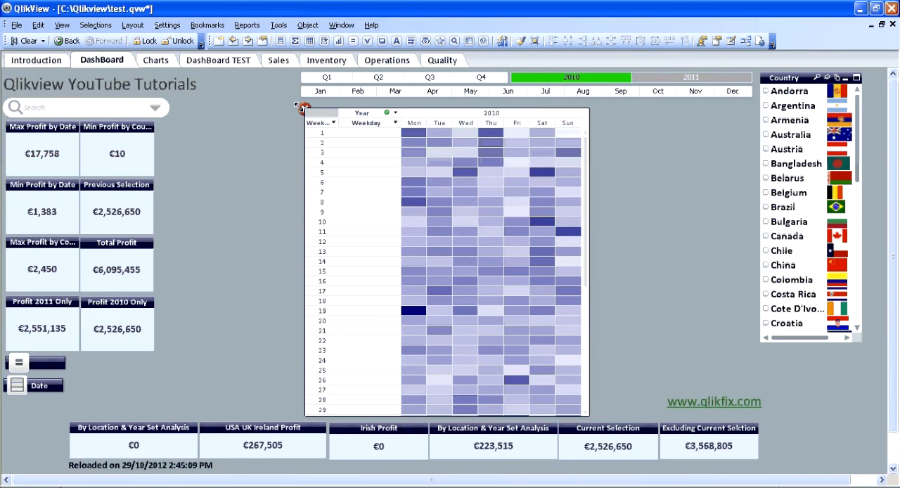
right_click(302, 107)
left_click(324, 114)
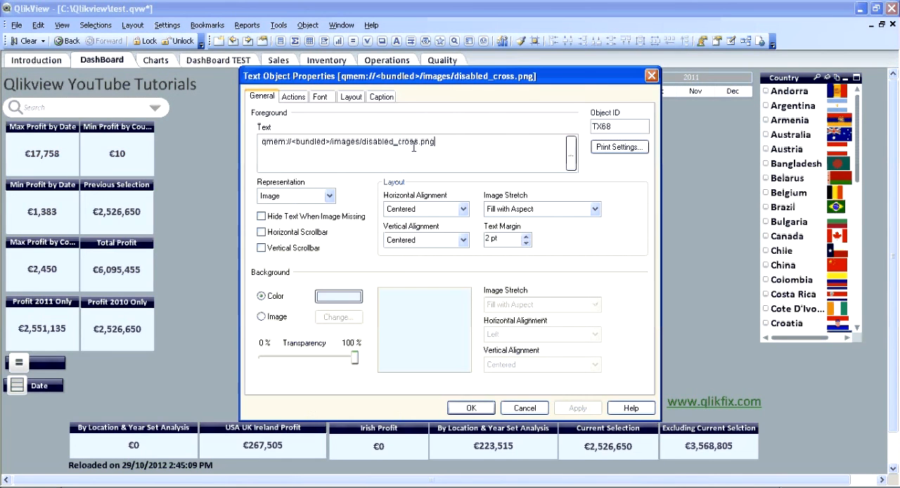
left_click(351, 99)
left_click(431, 148)
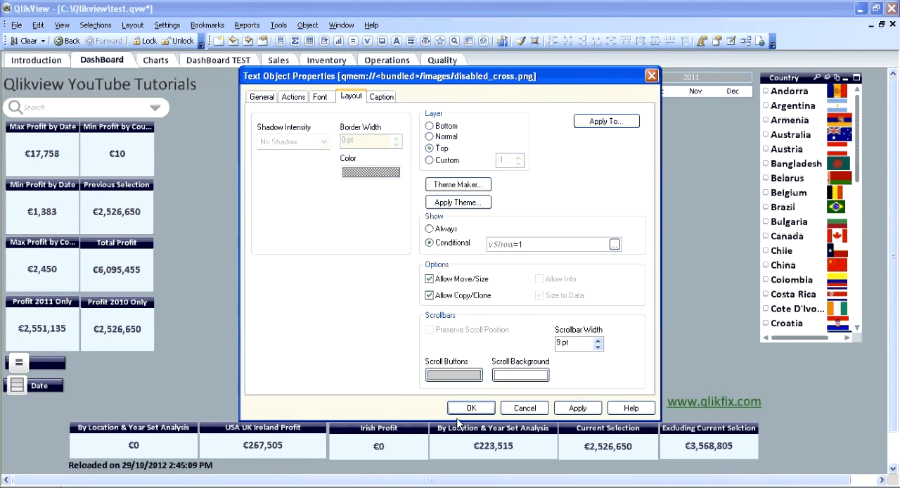
left_click(471, 408)
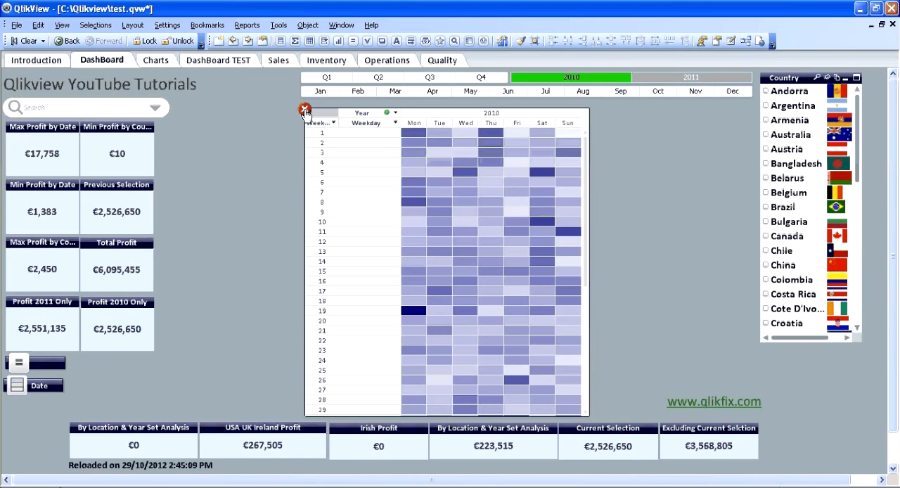
- Test the toggle by hiding the pivot chart with the red cross and showing it with Show Pivot, twice
left_click(306, 111)
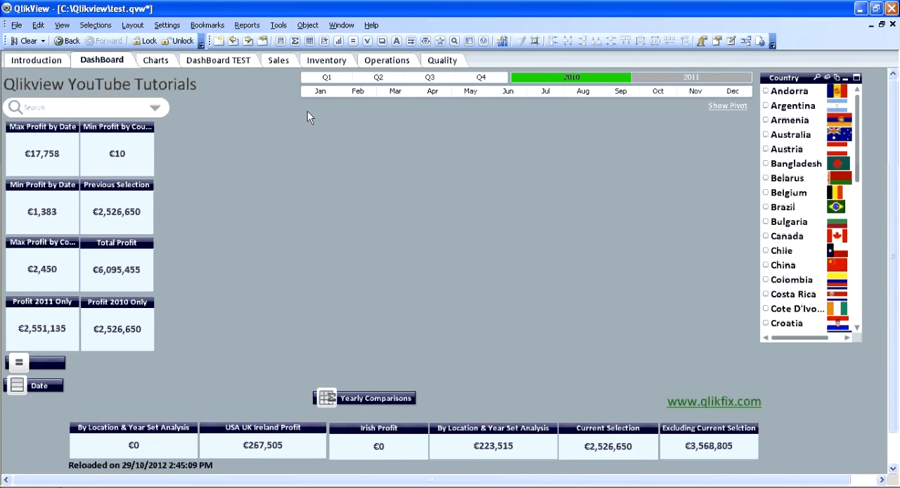
left_click(722, 112)
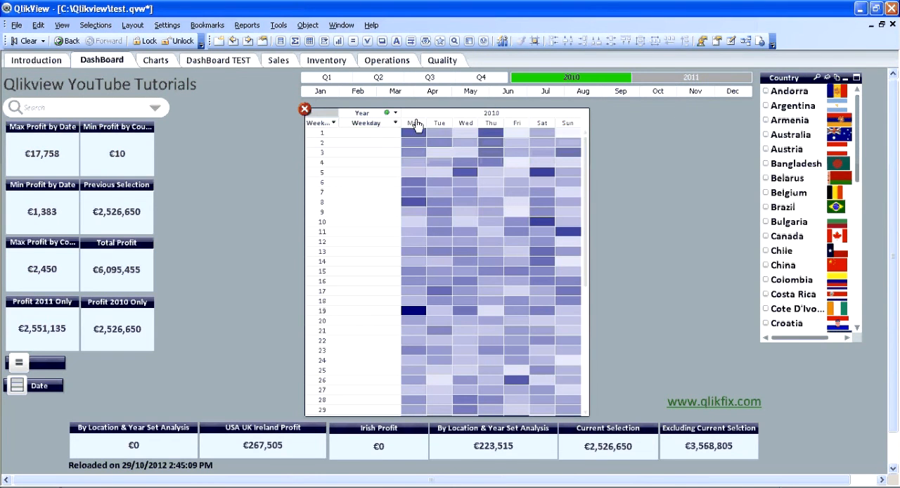
left_click(305, 111)
left_click(732, 107)
left_click(721, 404)
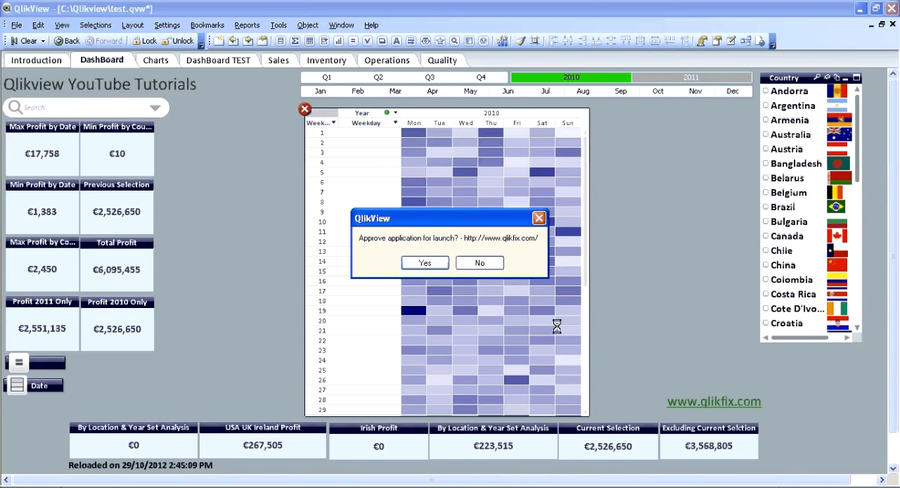
left_click(426, 265)
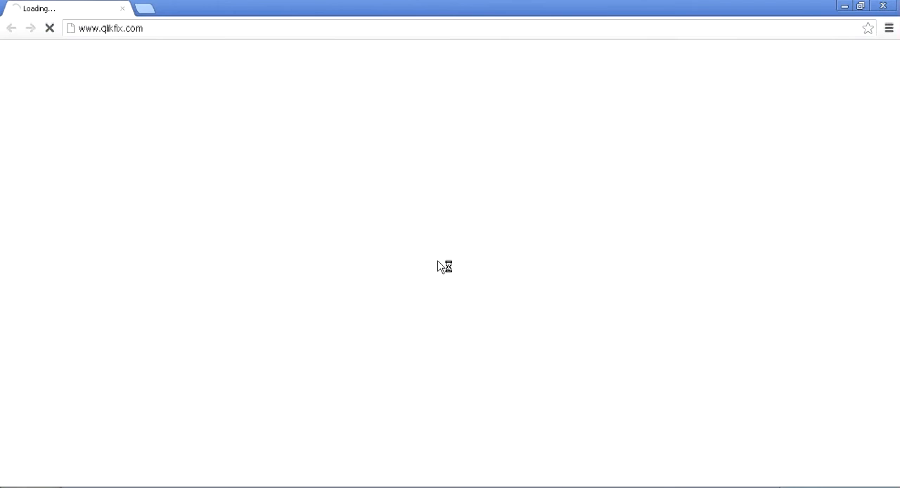